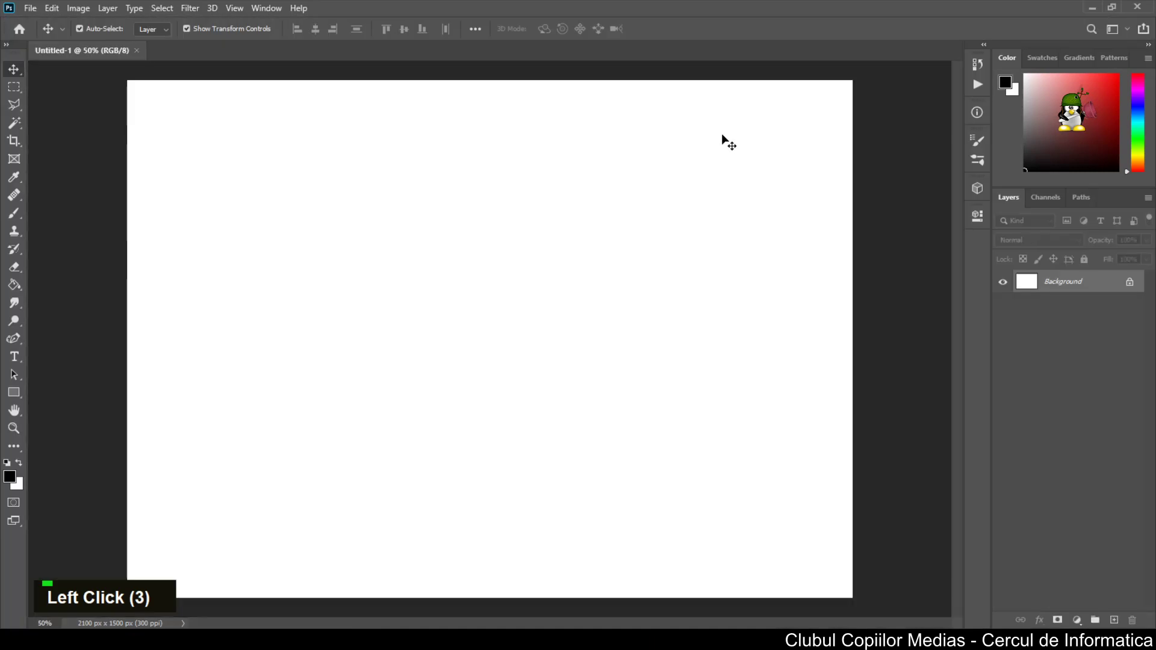
Unlock the Background layer and render Fibers on it with variance 6 and strength 4.
click(1131, 283)
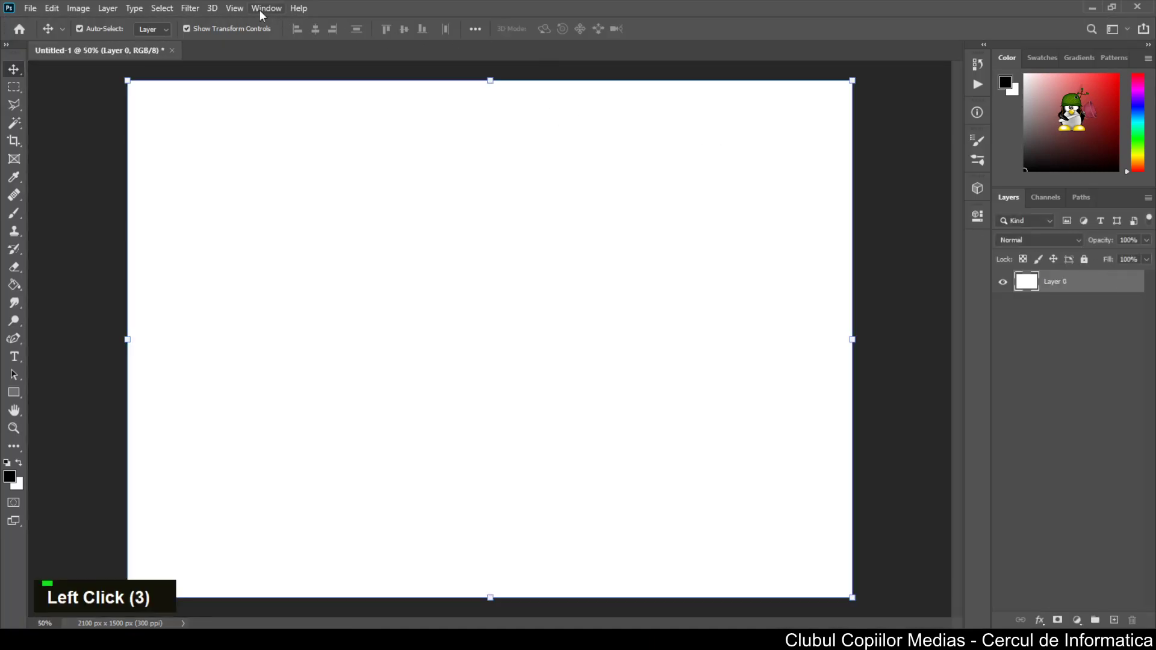
click(197, 8)
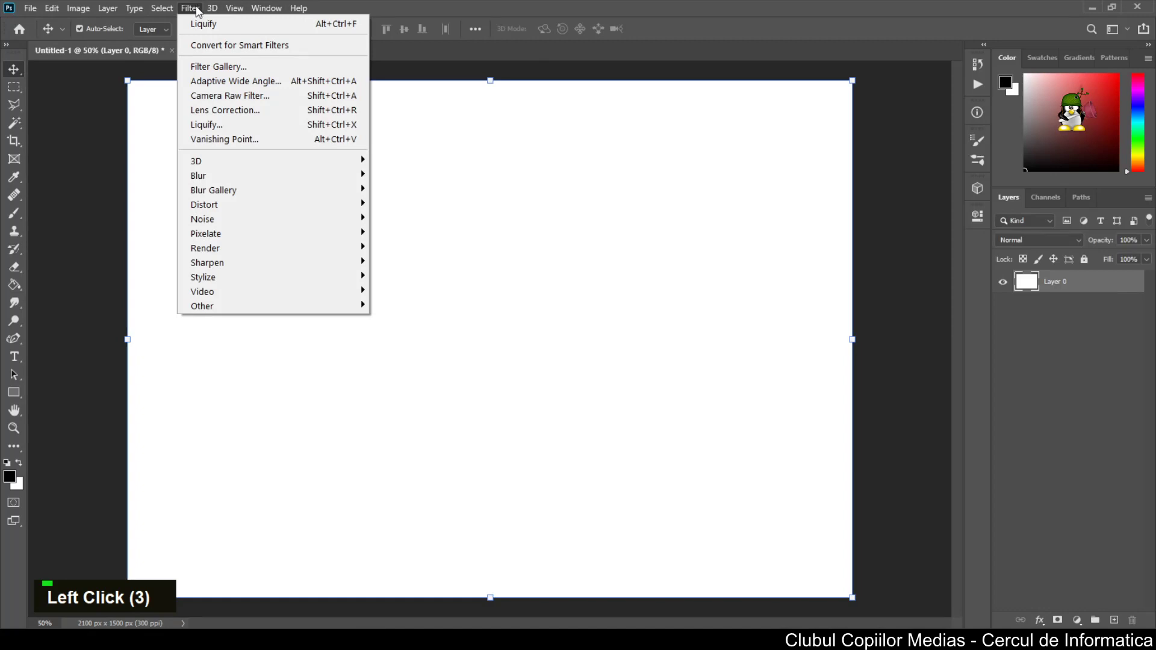
mouse_move(272, 248)
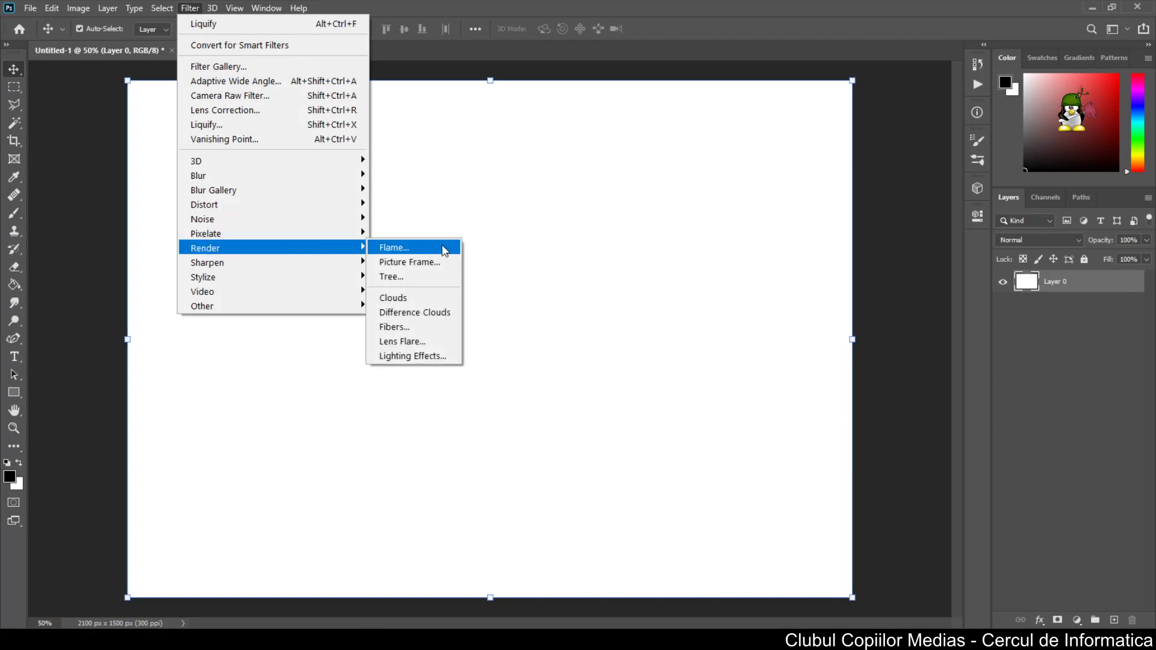
click(418, 324)
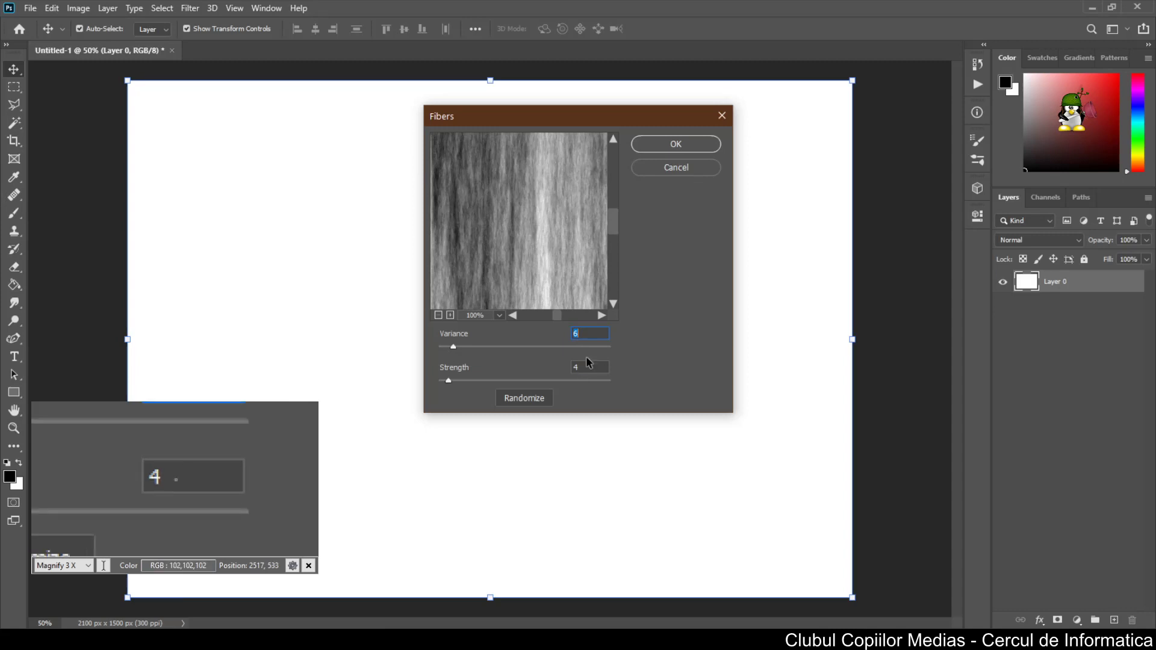
click(454, 349)
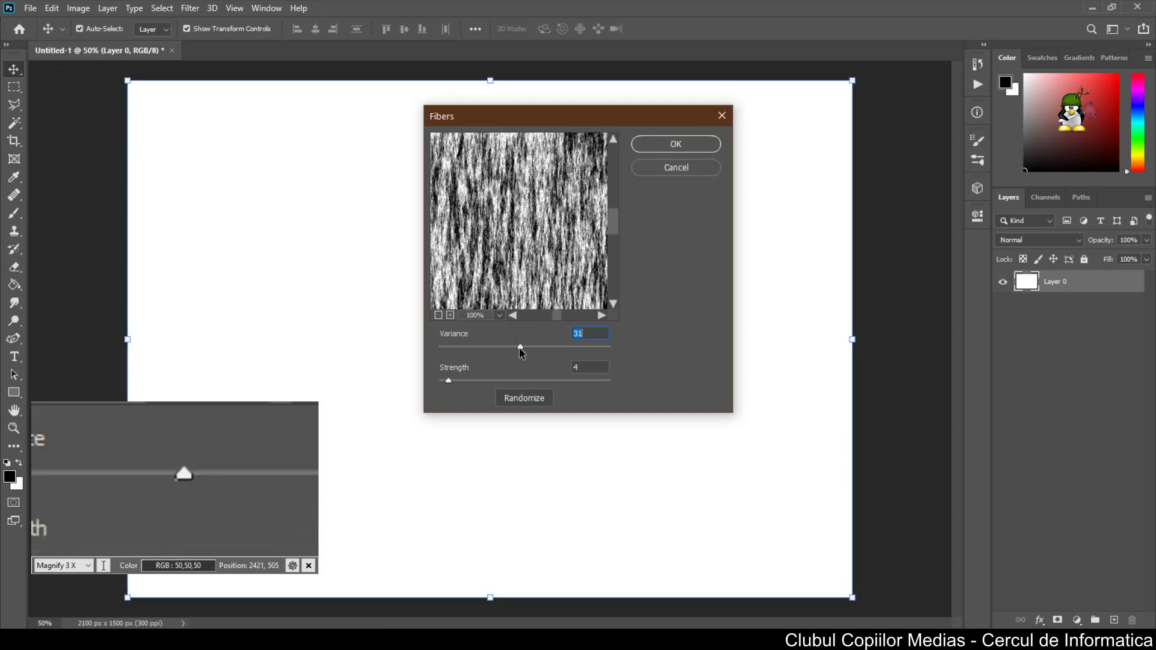
drag(520, 348, 507, 345)
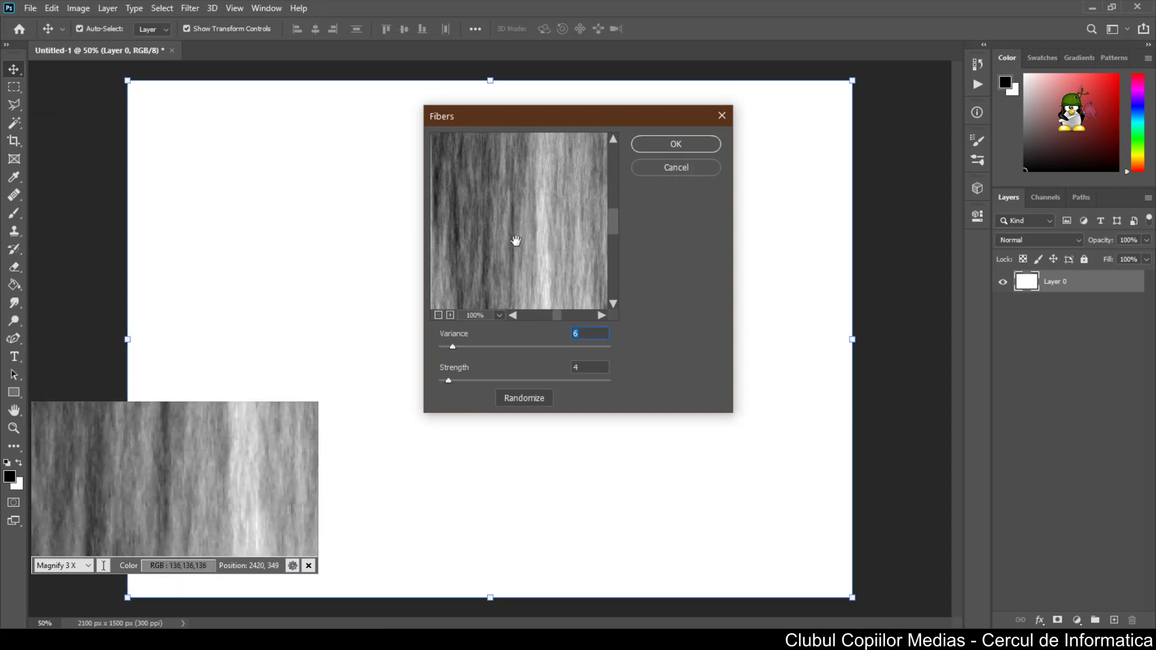
click(654, 147)
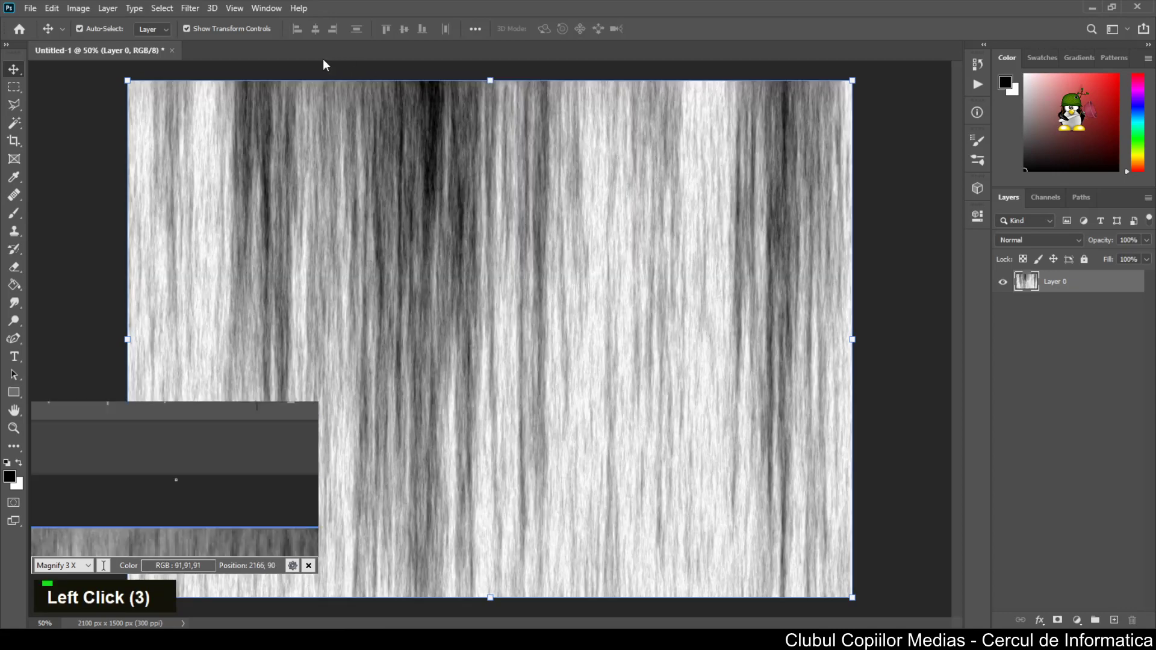
Open the Liquify filter on the fibers layer and set the warp brush size to 400.
click(190, 9)
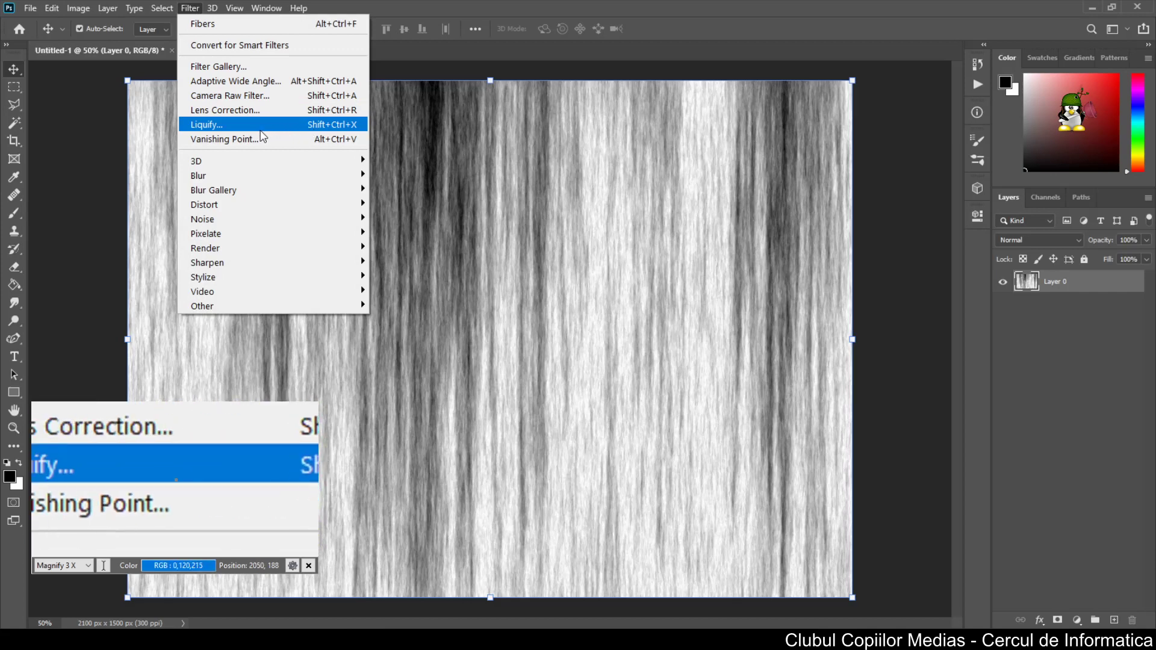
click(224, 125)
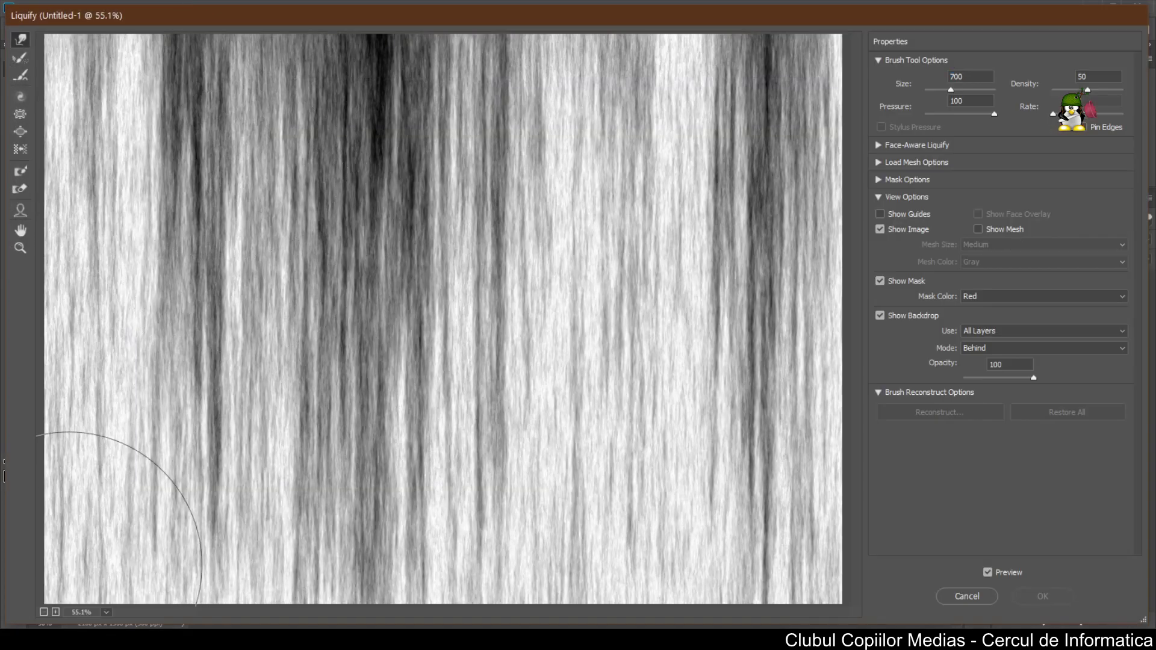
key(bracketleft)
key(bracketleft)
key(bracketleft)
key(bracketleft)
key(bracketleft)
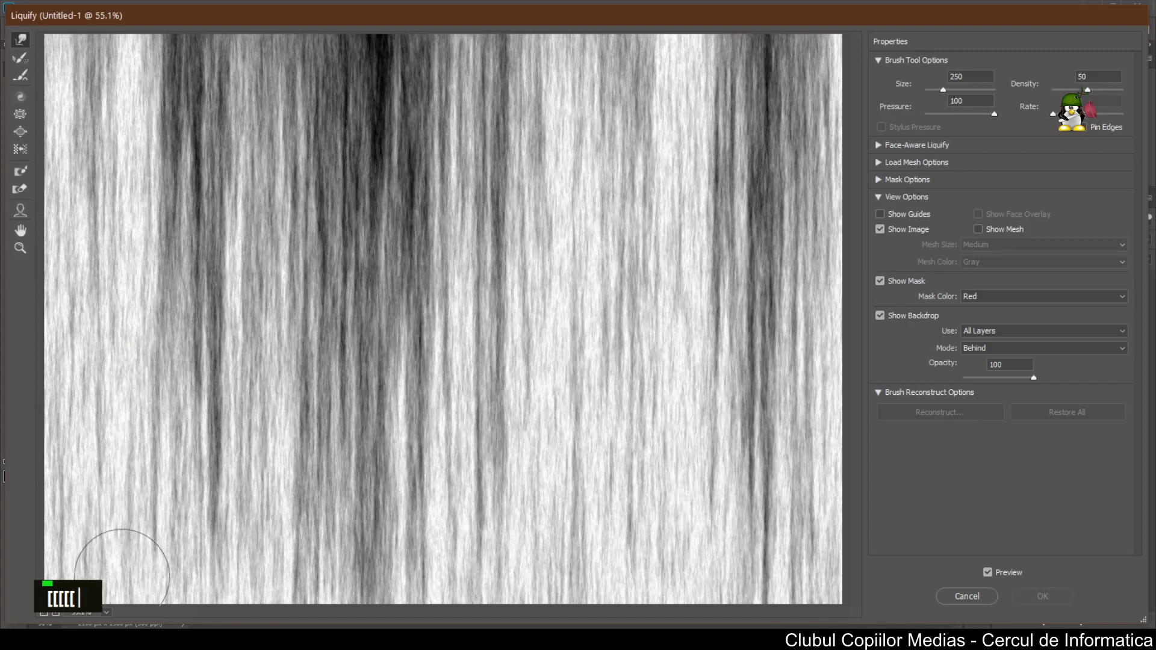
click(43, 613)
double_click(43, 613)
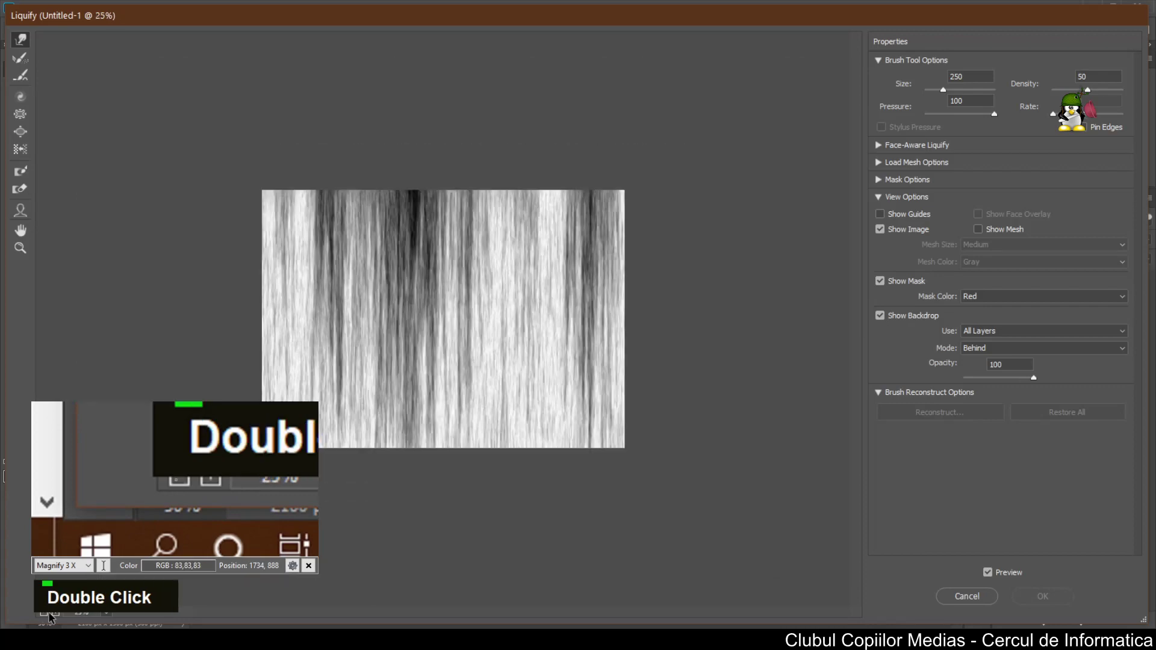
click(56, 612)
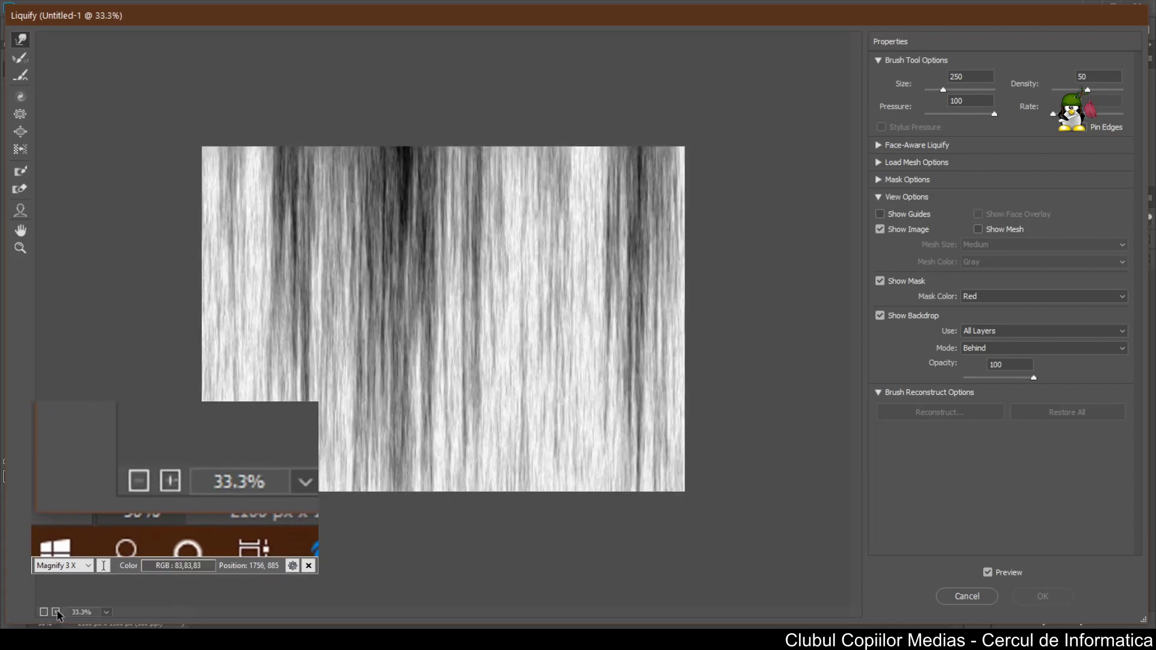
click(56, 611)
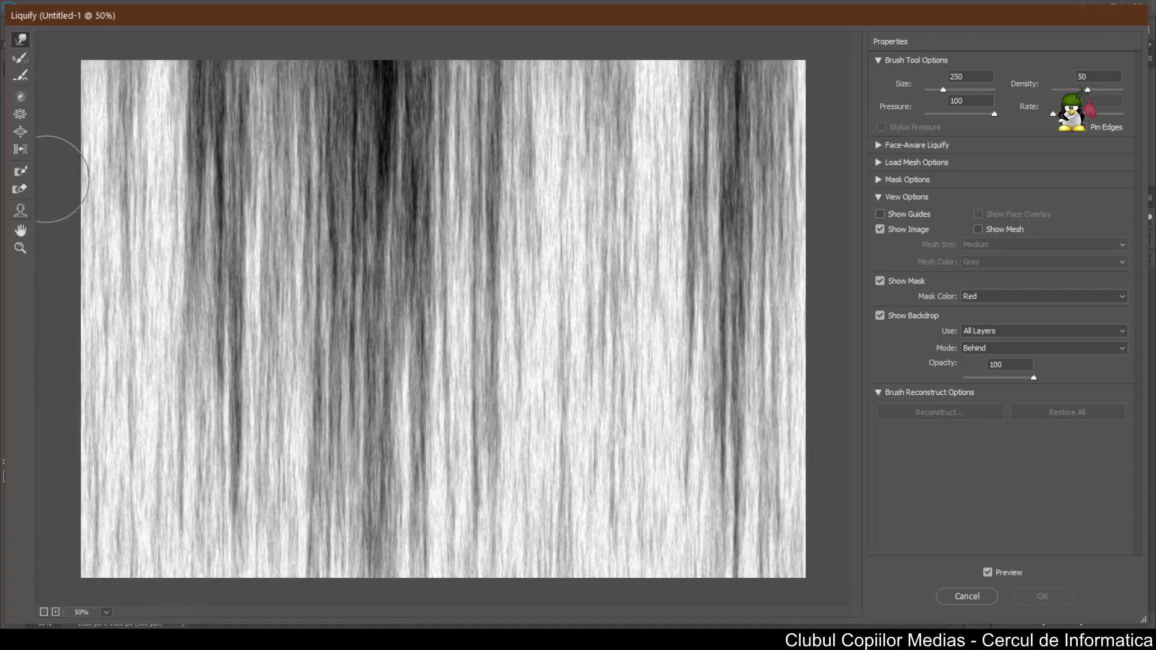
key(bracketright)
key(bracketright)
key(bracketright)
key(bracketright)
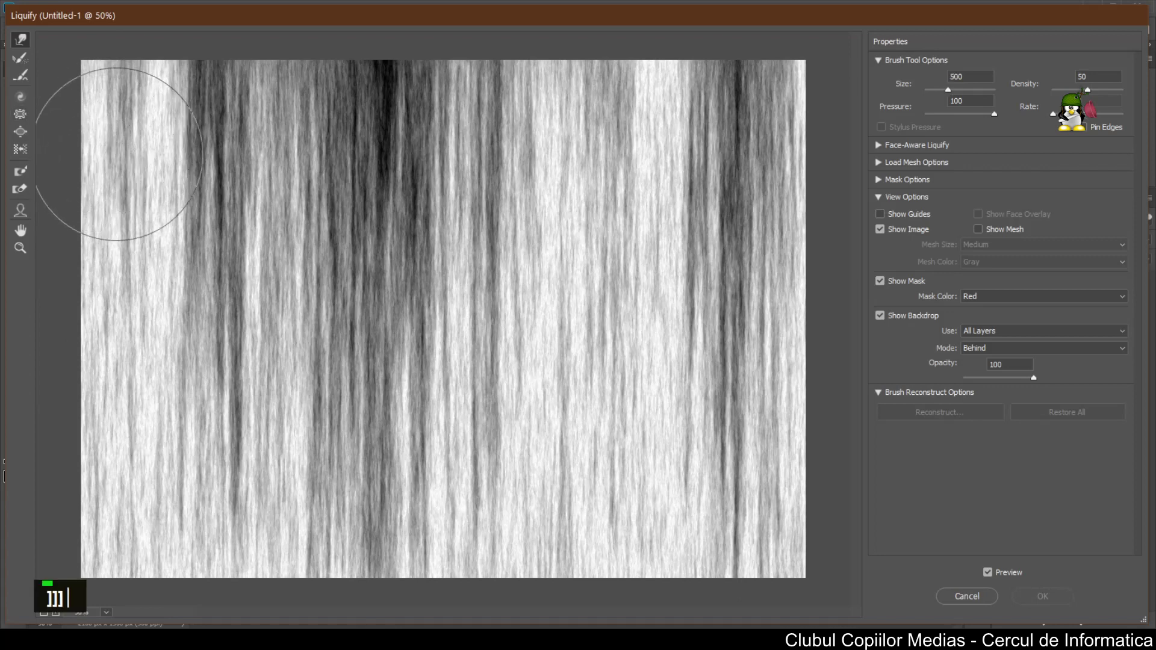
key(bracketright)
key(bracketright)
key(bracketright)
key(bracketleft)
key(bracketleft)
key(bracketleft)
key(bracketleft)
key(bracketleft)
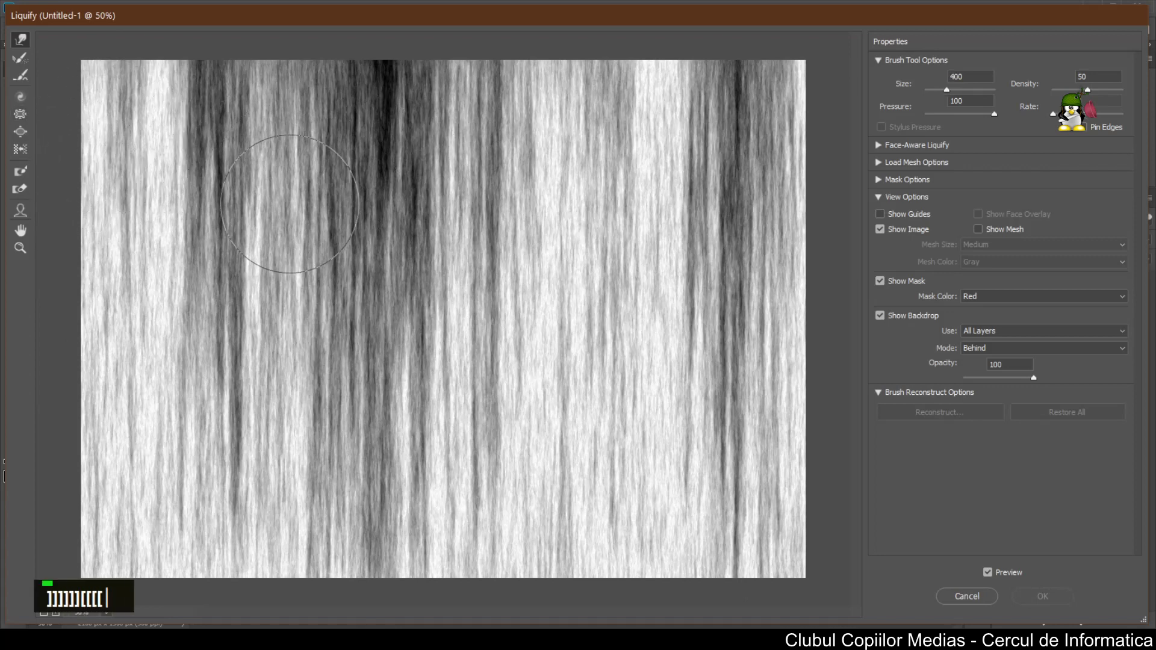
Warp the straight fibers into wavy wood grain across the whole image, enlarging the brush up to size 800.
mouse_move(317, 177)
mouse_down()
mouse_move(337, 163)
mouse_move(270, 142)
mouse_move(220, 254)
mouse_move(304, 362)
mouse_move(391, 282)
mouse_move(416, 313)
mouse_up()
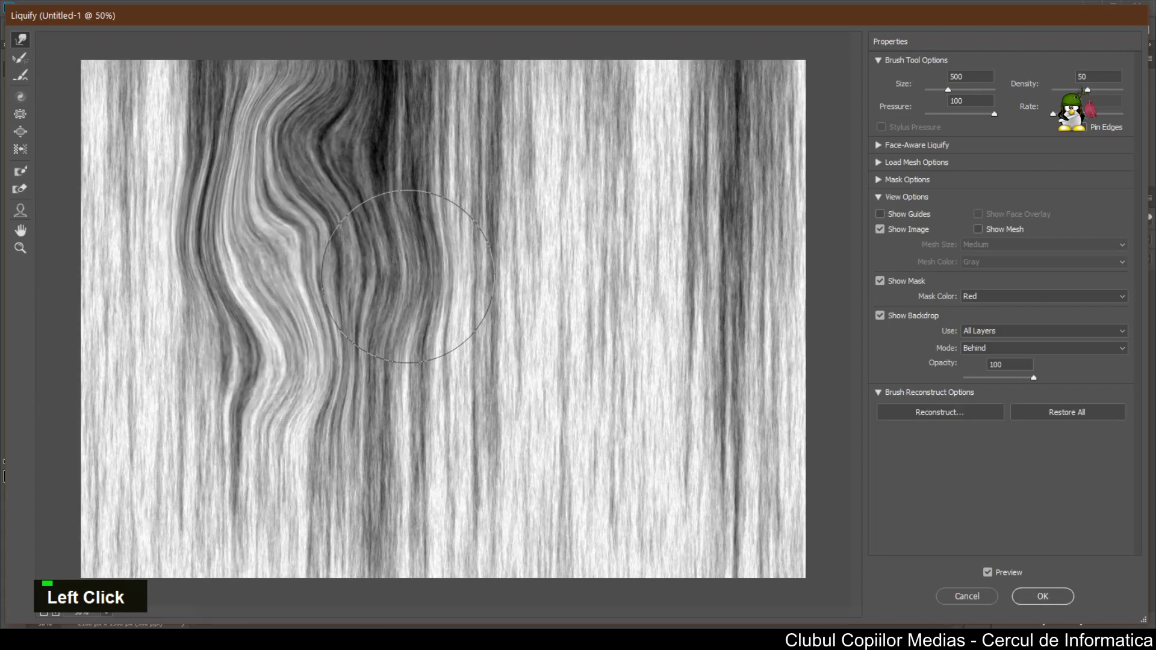
mouse_move(487, 205)
mouse_down()
mouse_move(481, 152)
mouse_move(448, 144)
mouse_move(509, 284)
mouse_move(486, 274)
mouse_move(499, 406)
mouse_move(478, 405)
mouse_move(637, 537)
mouse_move(658, 504)
mouse_move(723, 467)
mouse_move(813, 488)
mouse_move(707, 219)
mouse_move(876, 146)
mouse_move(703, 171)
mouse_move(654, 68)
mouse_move(544, 207)
mouse_up()
key(bracketright)
key(bracketright)
key(bracketright)
drag(172, 205, 99, 129)
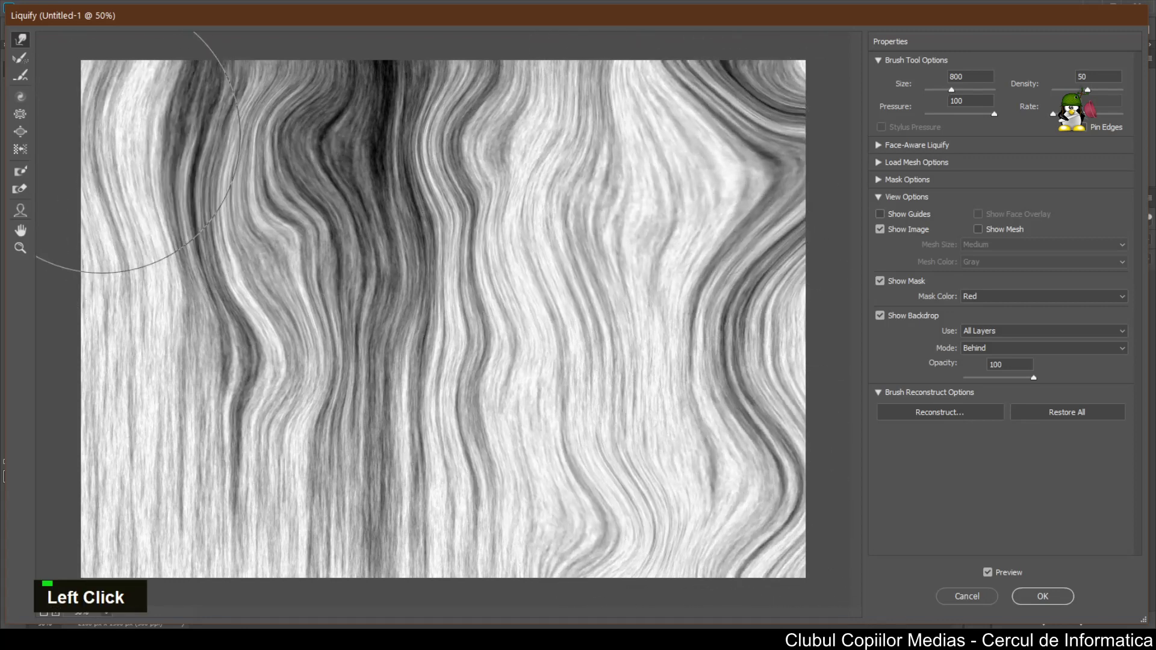
mouse_move(116, 378)
mouse_down()
mouse_move(155, 521)
mouse_move(104, 556)
mouse_move(409, 527)
mouse_move(464, 562)
mouse_move(408, 543)
mouse_move(343, 499)
mouse_up()
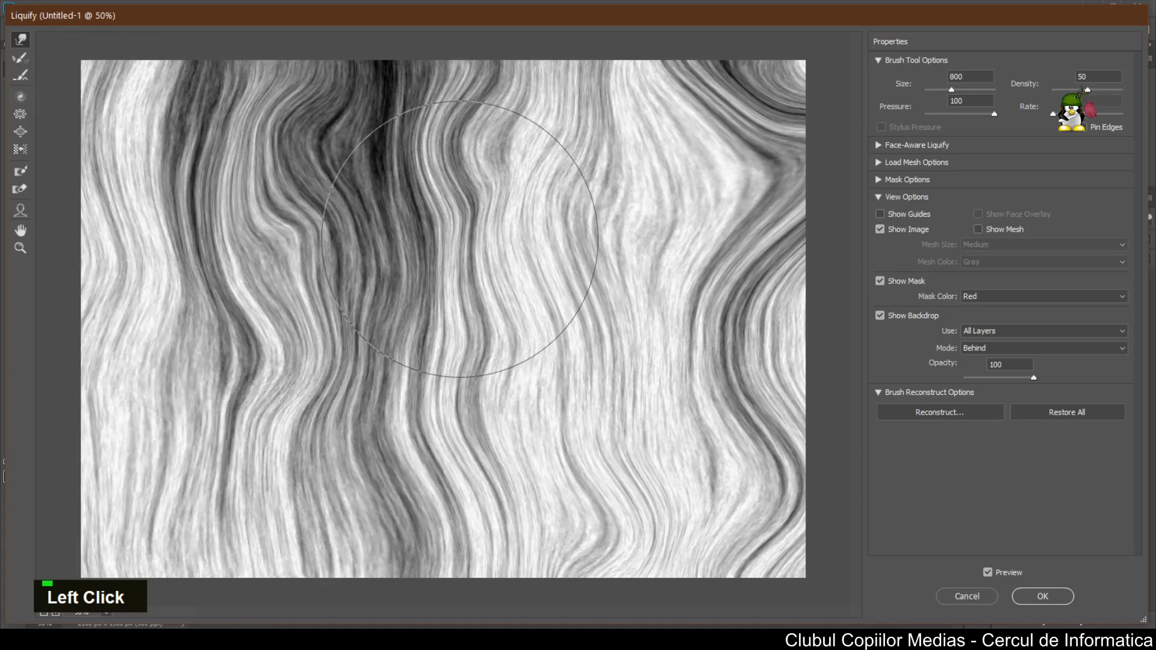
Reduce the warp brush to size 300, bend the fibers near the image's upper edge and apply Liquify.
key(bracketleft)
key(bracketleft)
key(bracketleft)
key(bracketleft)
key(bracketleft)
mouse_move(336, 129)
mouse_down()
mouse_move(309, 122)
mouse_move(396, 152)
mouse_move(357, 145)
mouse_move(474, 127)
mouse_move(424, 86)
mouse_move(440, 79)
mouse_move(367, 54)
mouse_up()
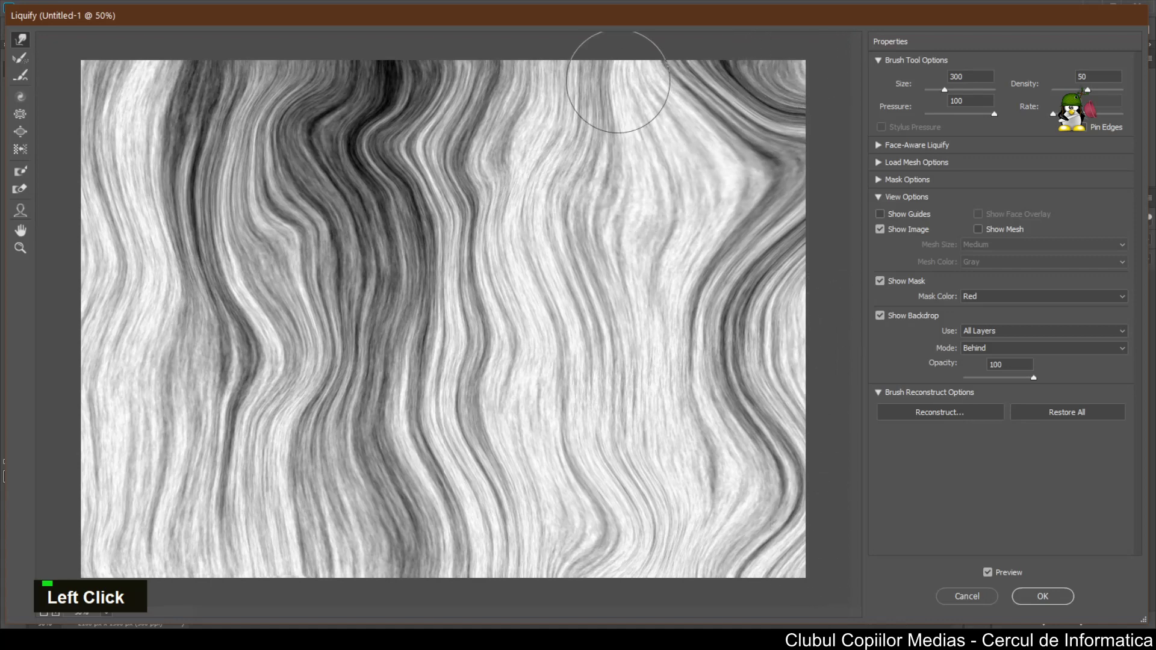
drag(606, 81, 609, 77)
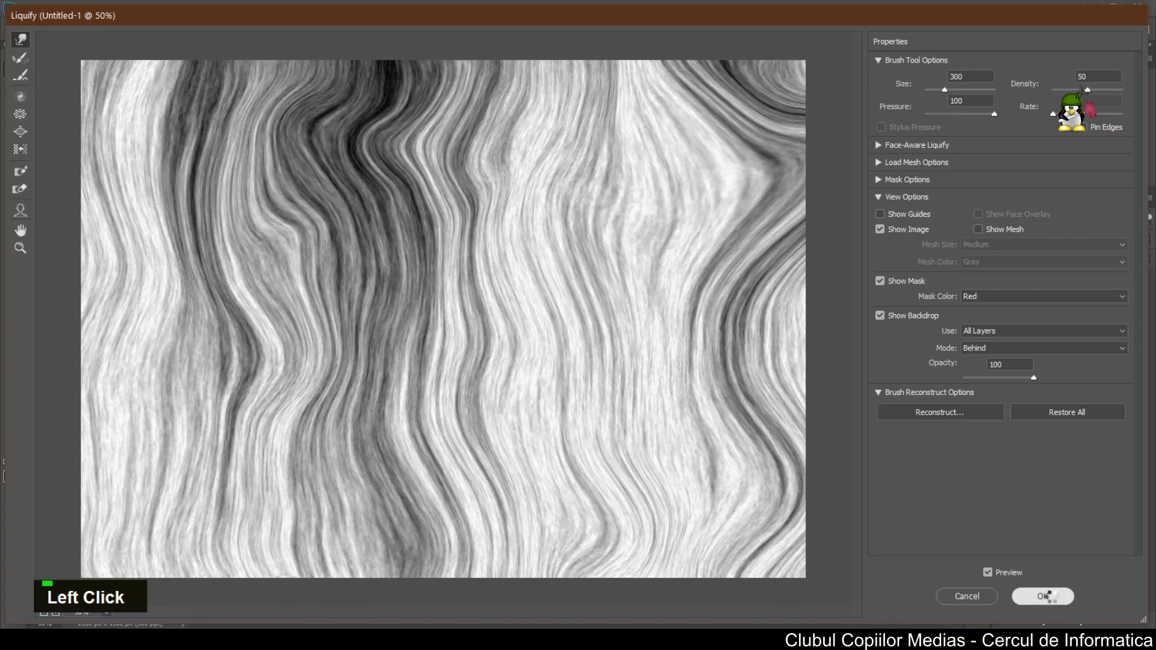
click(1052, 597)
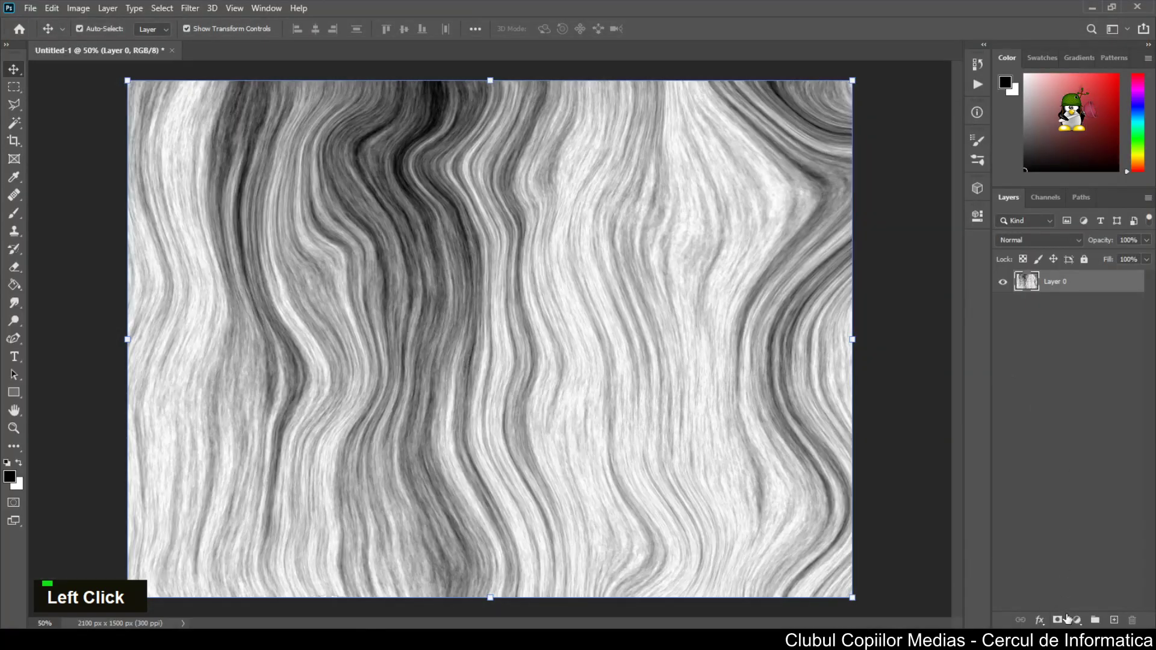
Add a Hue/Saturation adjustment layer with Colorize enabled, tinting the grain wood brown around hue 20, saturation 43 and lightness -11.
click(1076, 620)
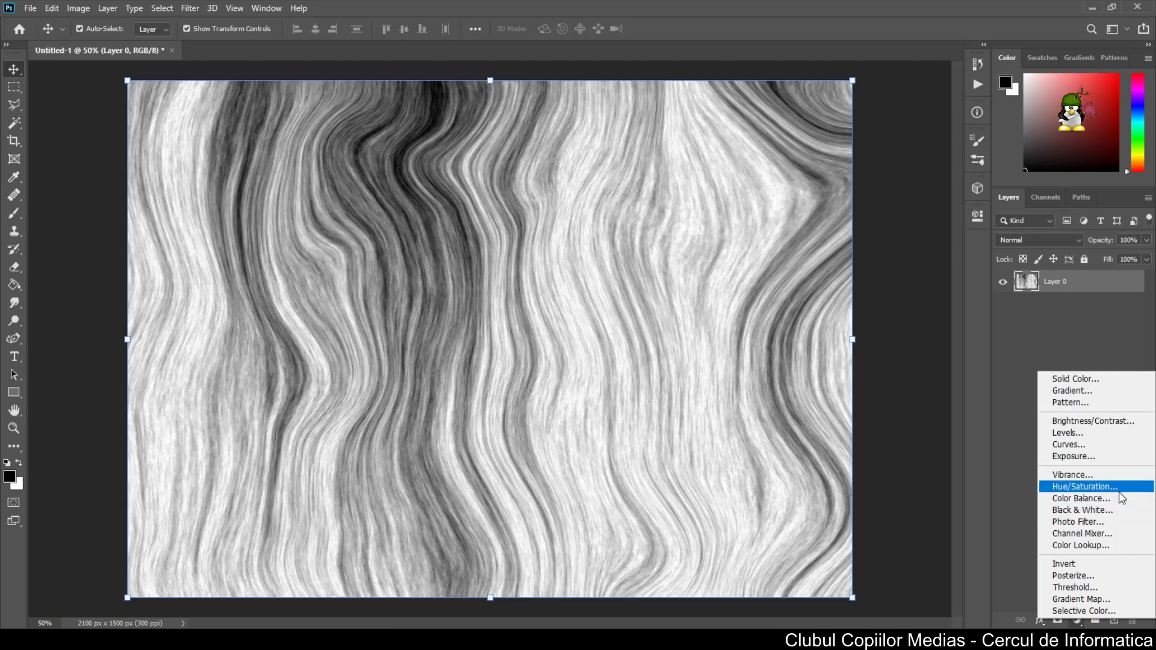
click(1082, 487)
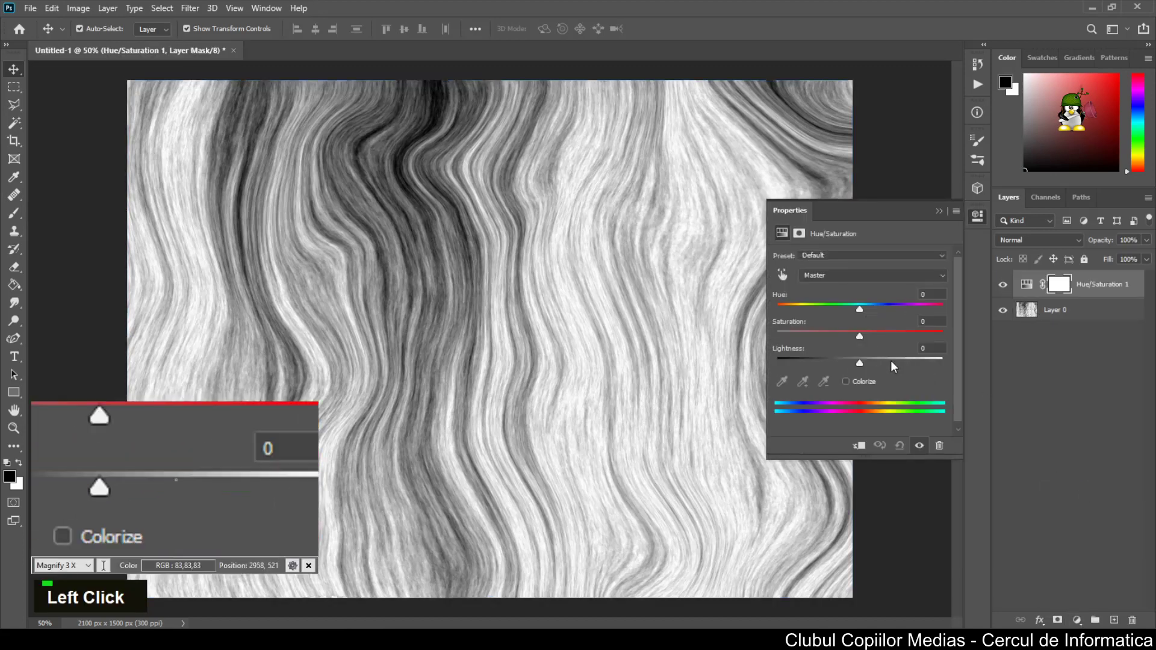
click(844, 381)
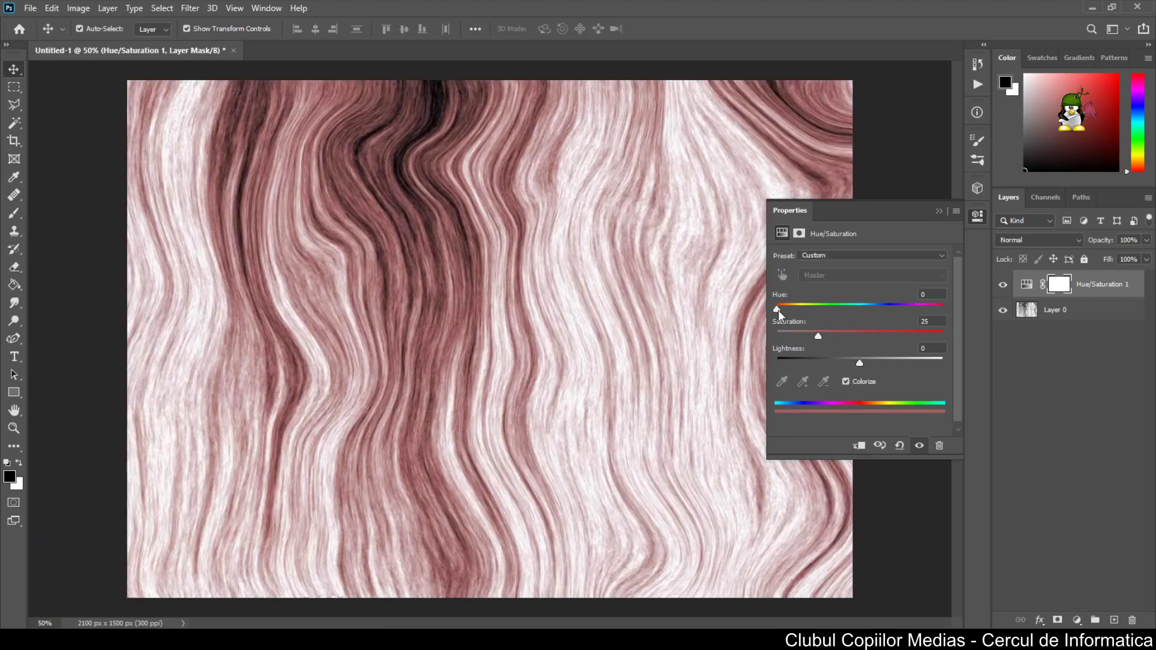
drag(778, 310, 783, 312)
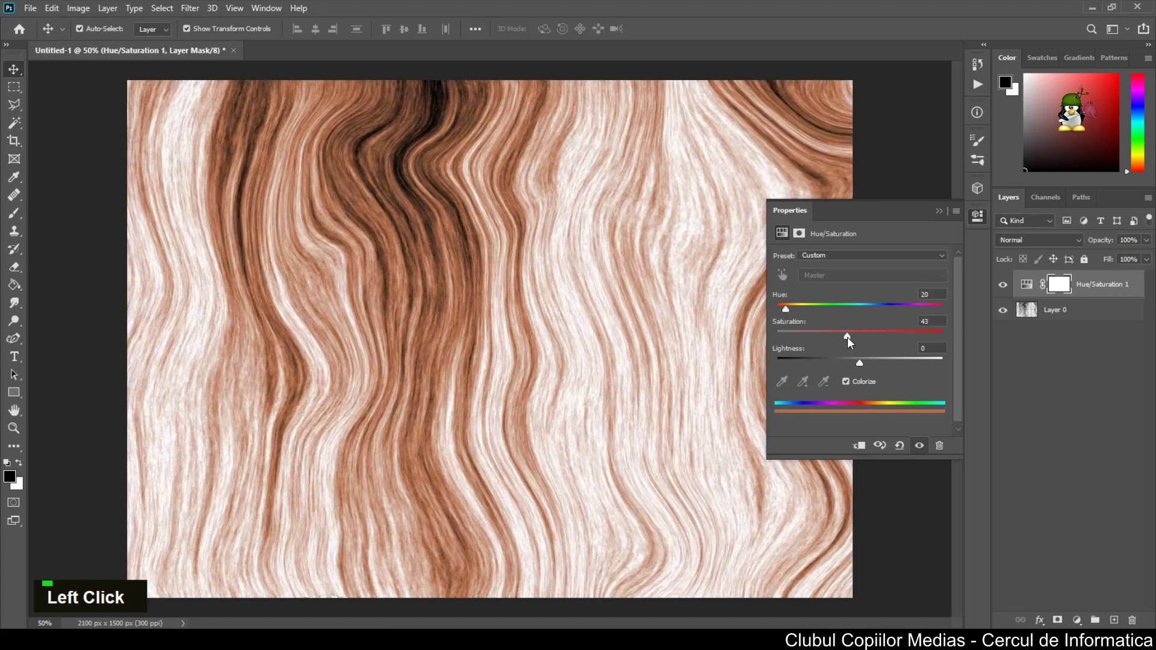
drag(861, 366, 851, 362)
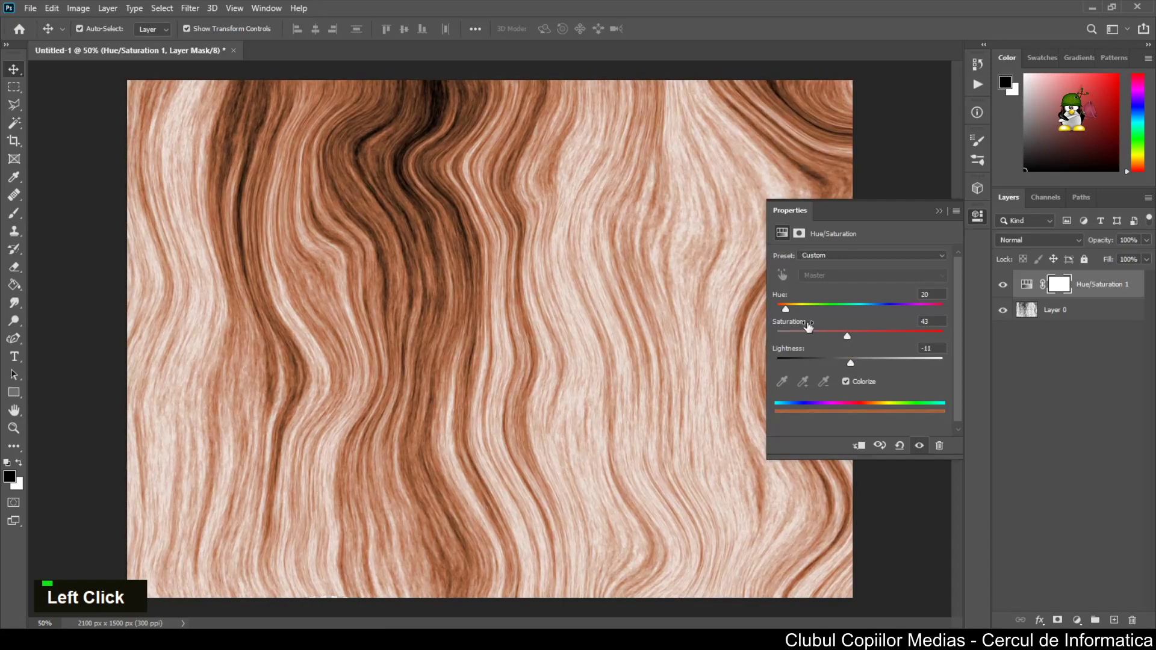
drag(791, 313, 793, 315)
click(938, 212)
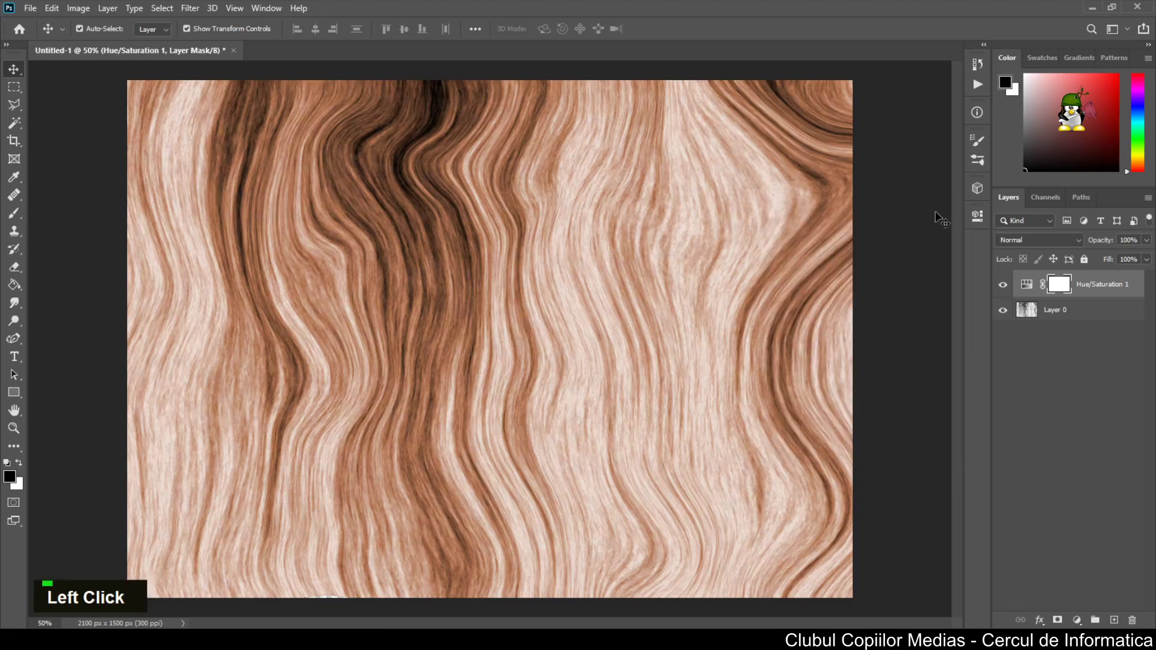
Group the Hue/Saturation adjustment with the fibers layer and name the group "Textura Lemn".
shift+click(1039, 312)
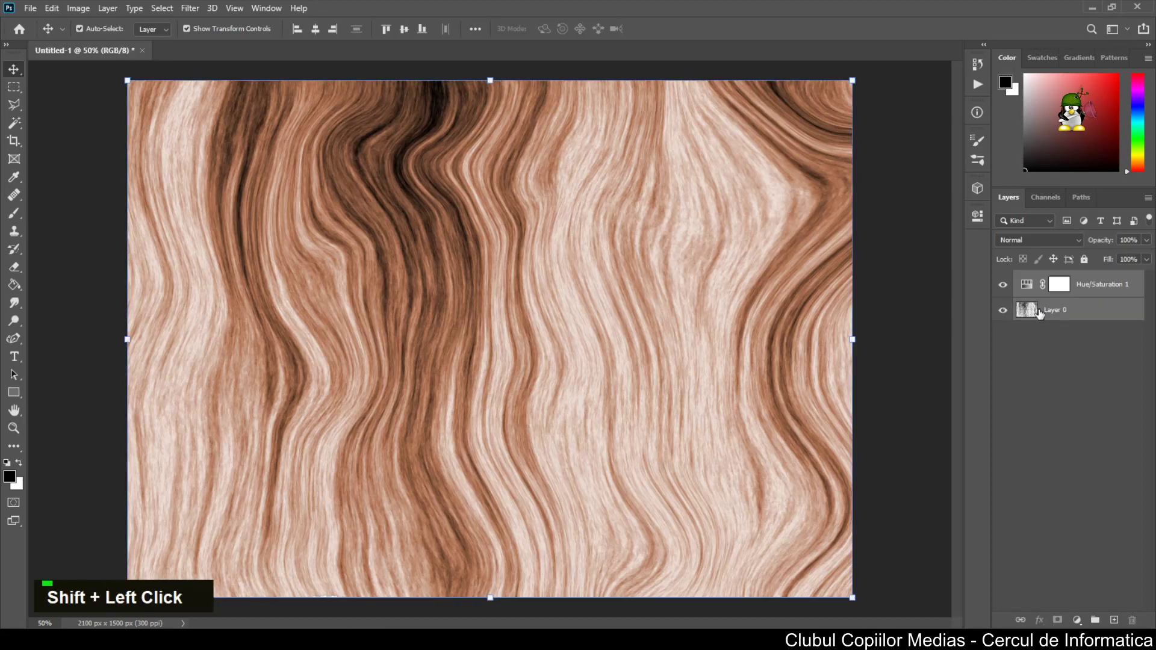
key(ctrl+g)
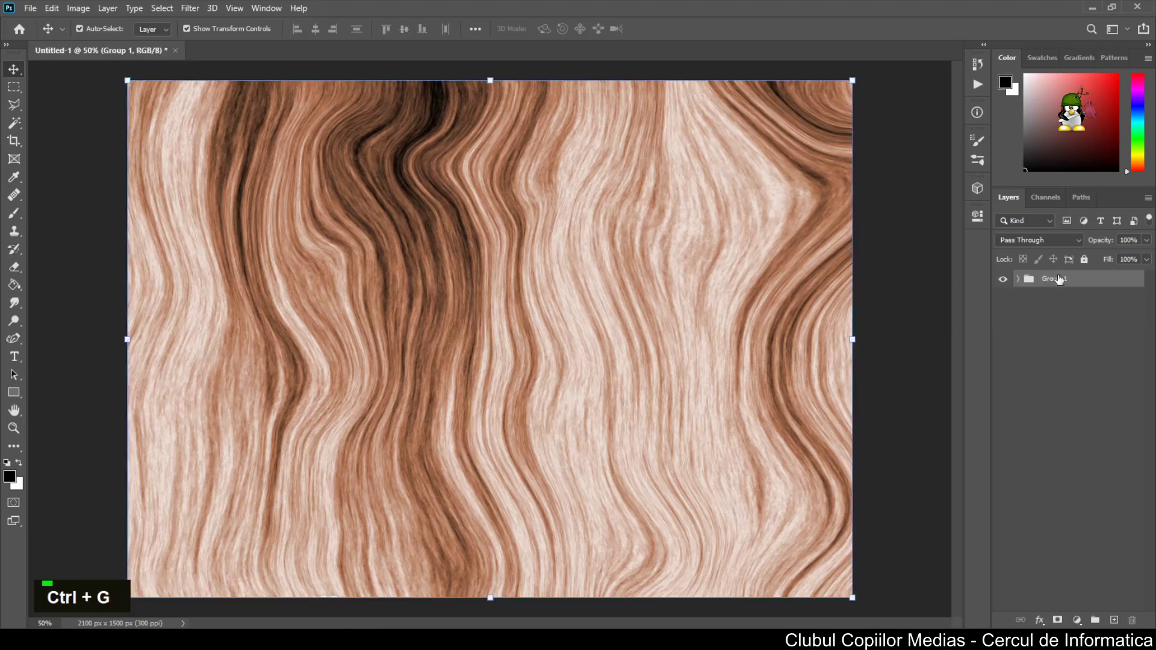
double_click(1059, 278)
text(T)
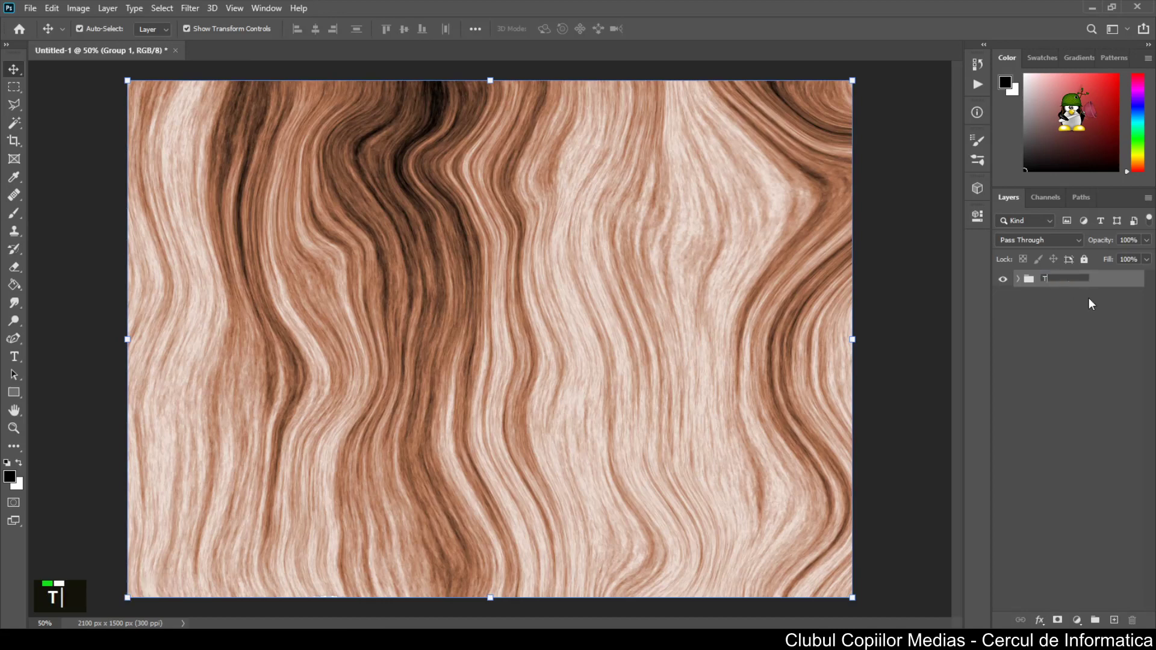
text(extura )
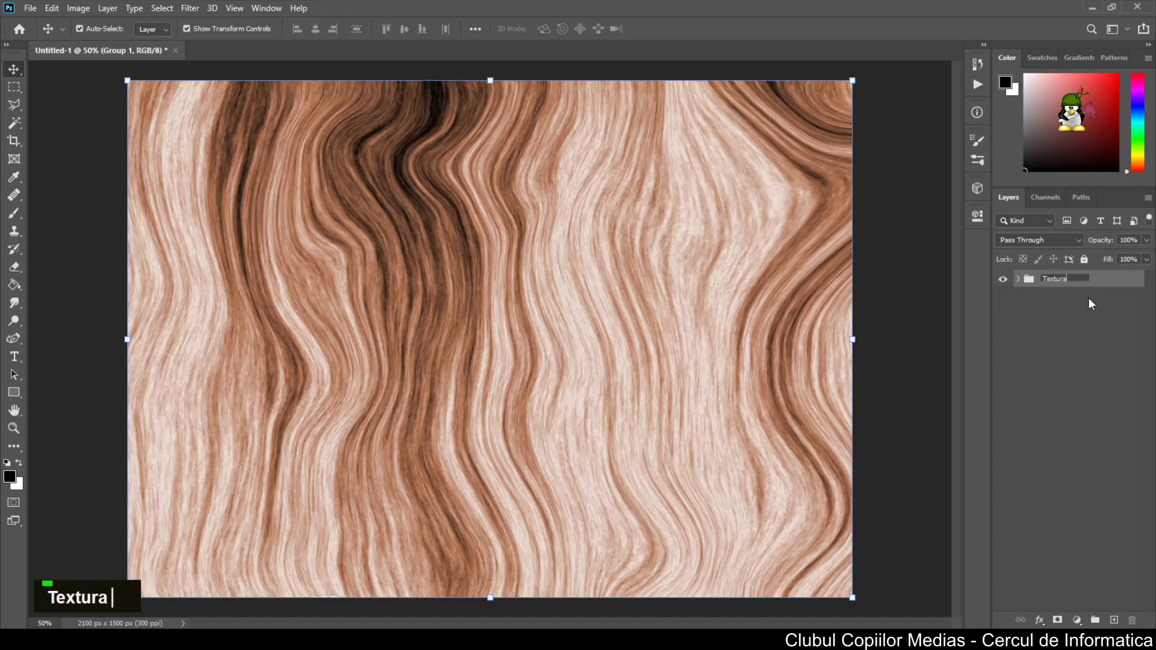
text(Lemn)
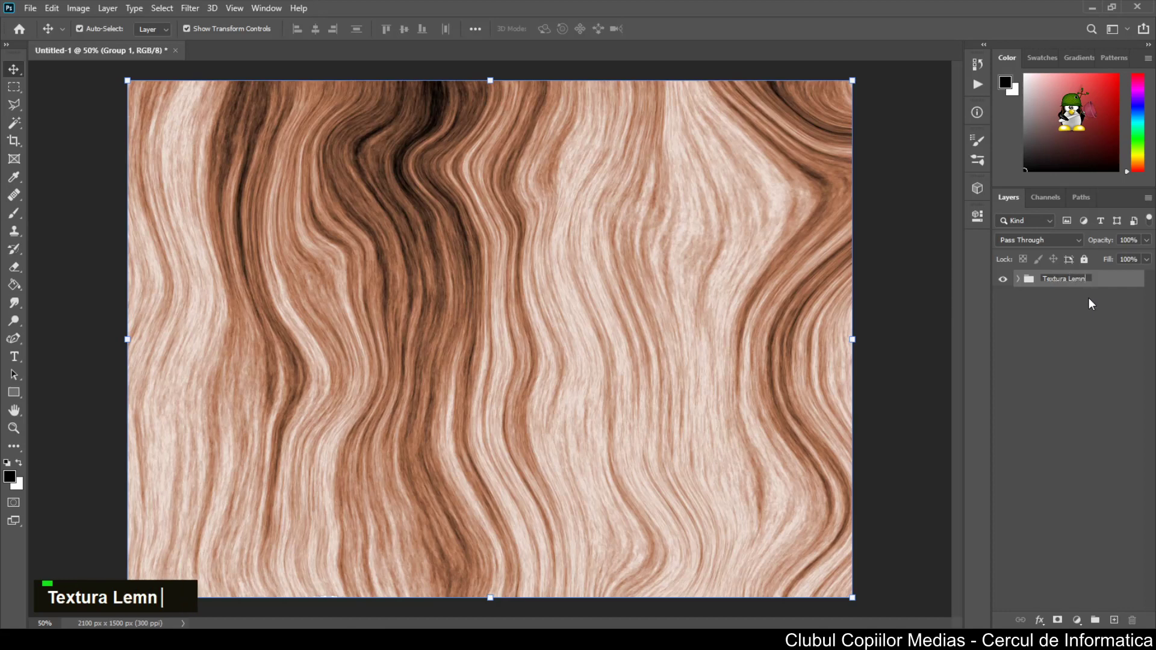
key(Return)
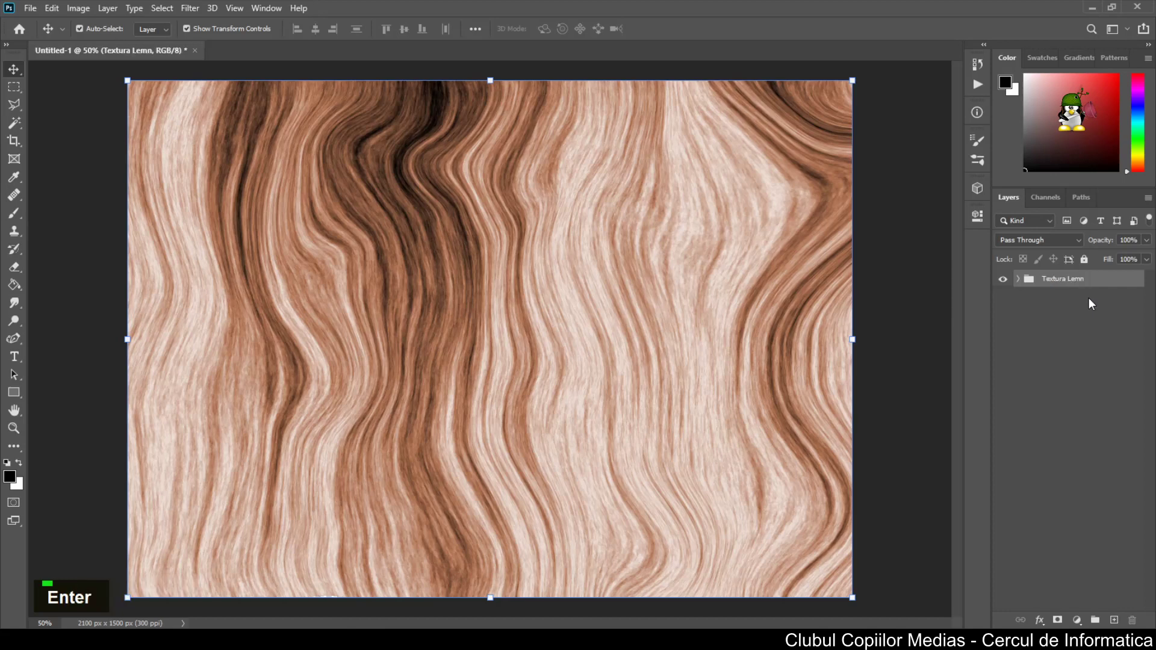